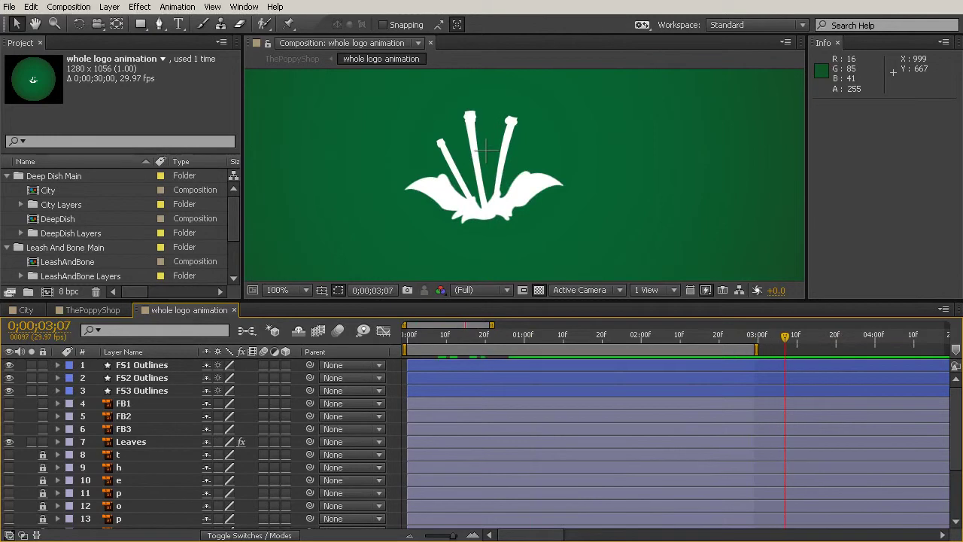
Make the FB1, FB2 and FB3 layers visible and move the current time to 0;00;03;05
drag(10, 404, 10, 431)
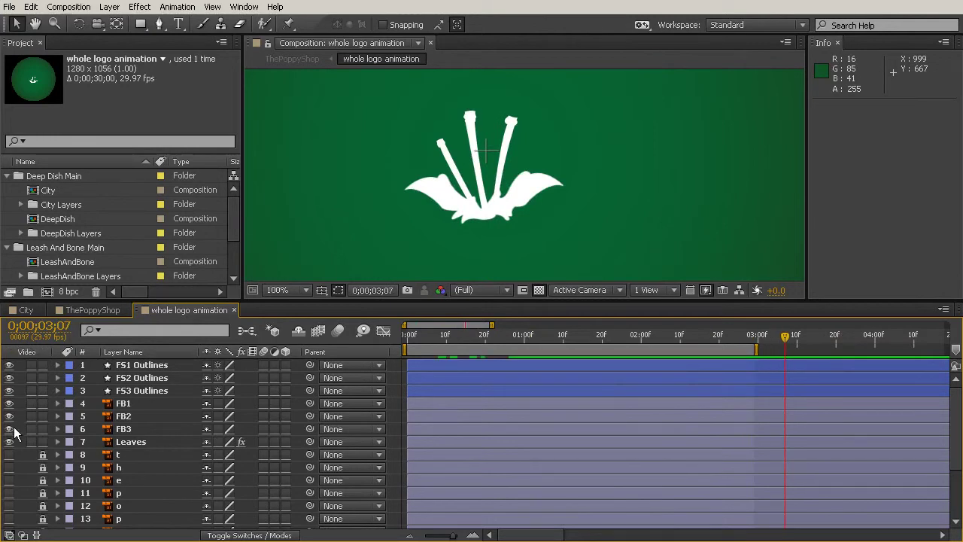
click(123, 416)
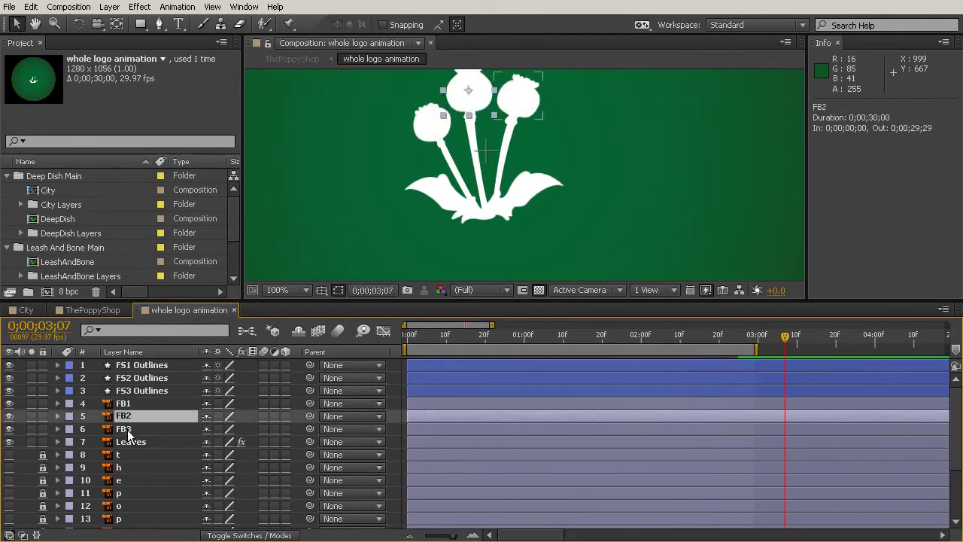
click(128, 429)
drag(511, 98, 558, 137)
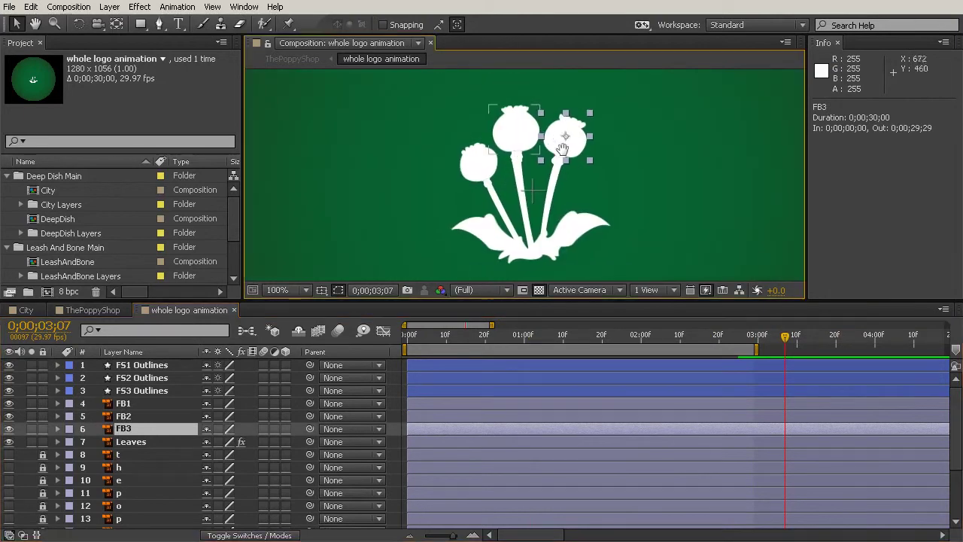
drag(771, 351, 781, 387)
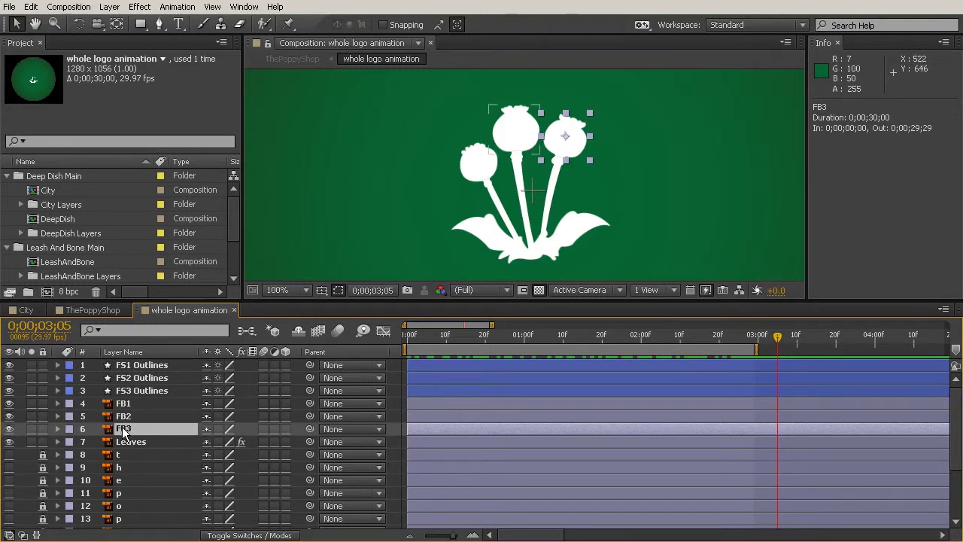
Try scaling the FB3 flower head down to 76% and undo the change
key(s)
mouse_move(228, 449)
mouse_down()
mouse_move(157, 434)
mouse_move(210, 449)
mouse_up()
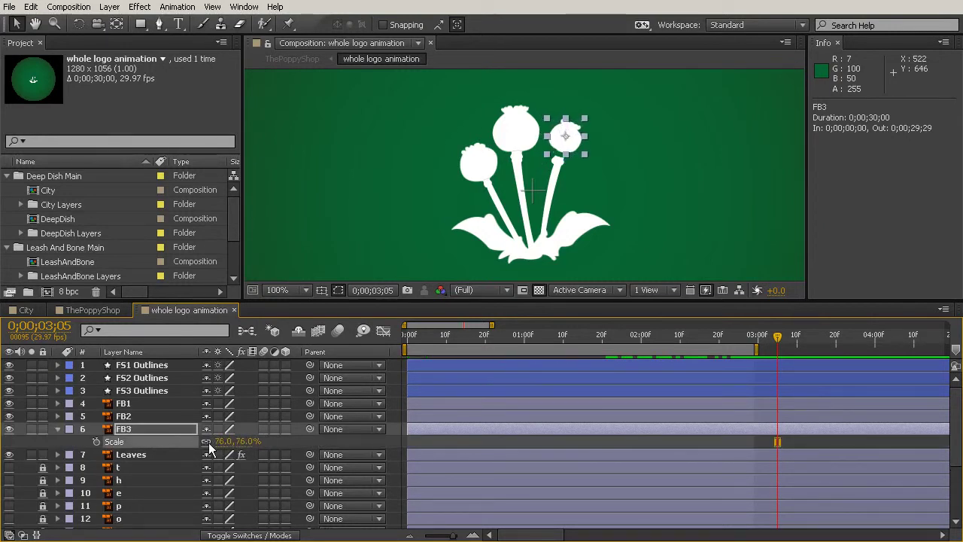
key(ctrl+z)
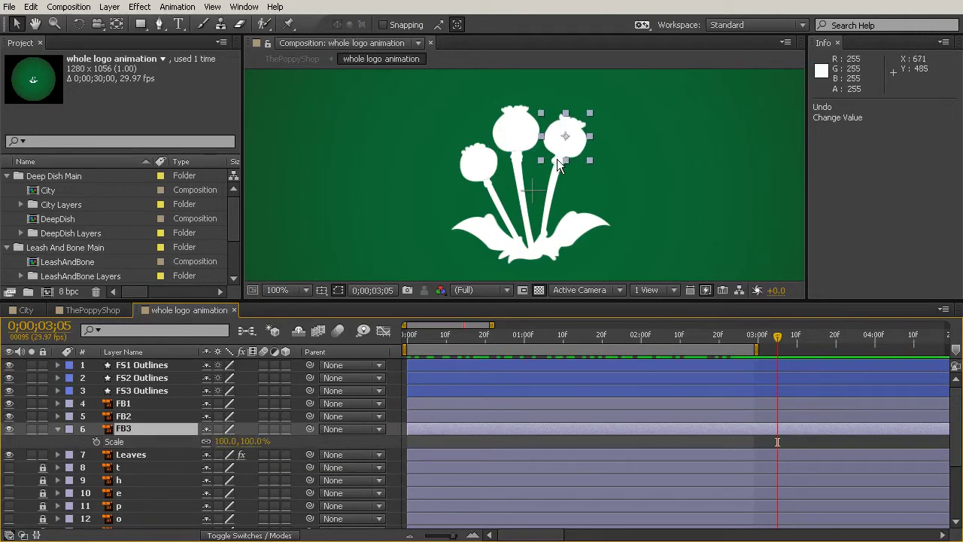
Nudge FB3 slightly onto its stem and move its anchor point to where the flower head meets the stem
scroll(548, 117, up, 2)
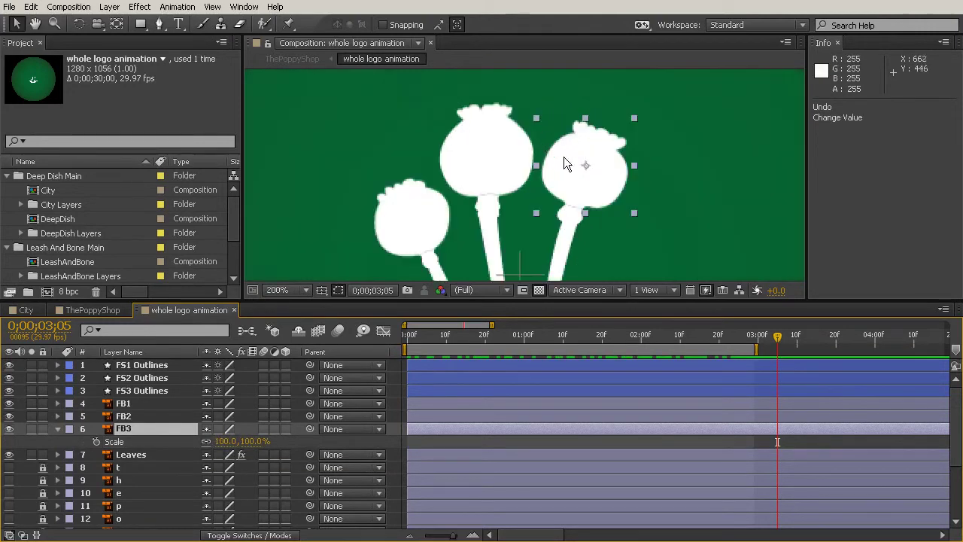
drag(605, 193, 606, 195)
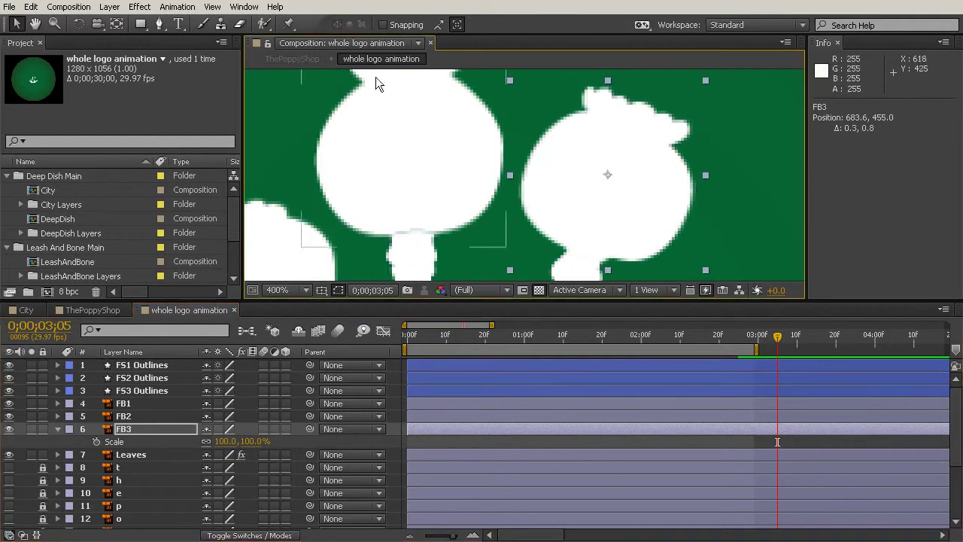
click(116, 25)
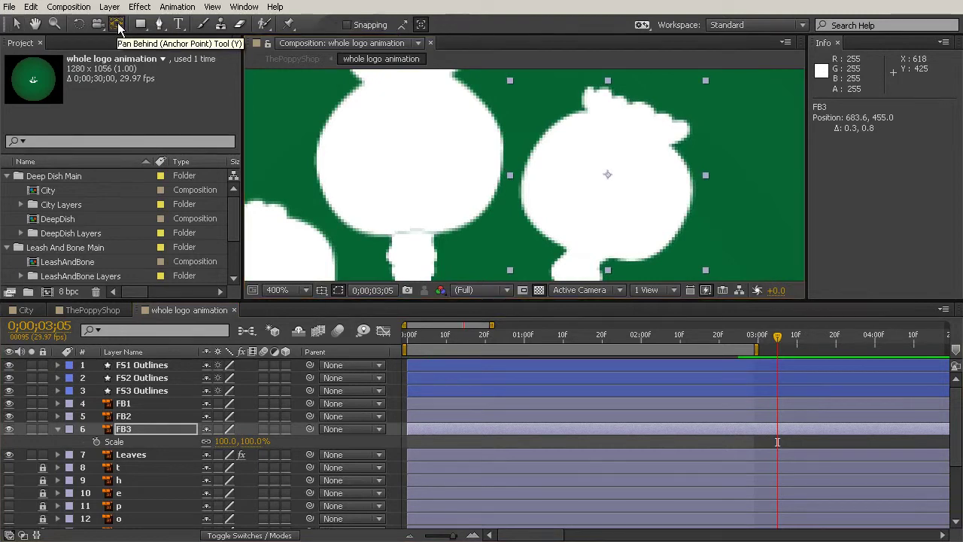
drag(606, 175, 580, 258)
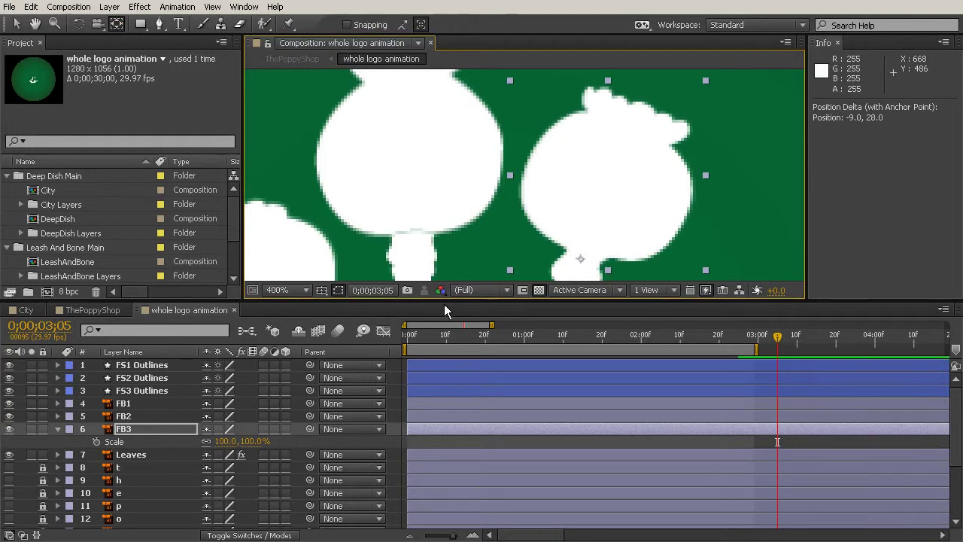
Move the anchor points of FB2 and FB1 to the base of each flower head where it joins its stem
click(124, 417)
drag(406, 153, 525, 99)
key(space)
click(123, 404)
drag(409, 143, 442, 205)
Nudge the FB1 and FB2 flower heads slightly down so they overlap their stems, leaving no layer selected
click(15, 27)
drag(387, 155, 388, 159)
drag(572, 86, 517, 241)
click(528, 171)
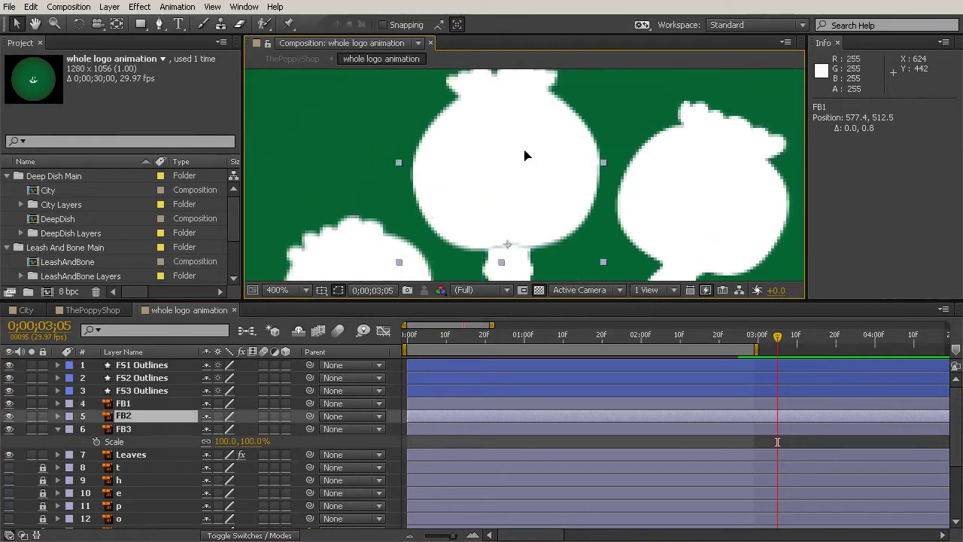
drag(527, 153, 526, 158)
click(617, 77)
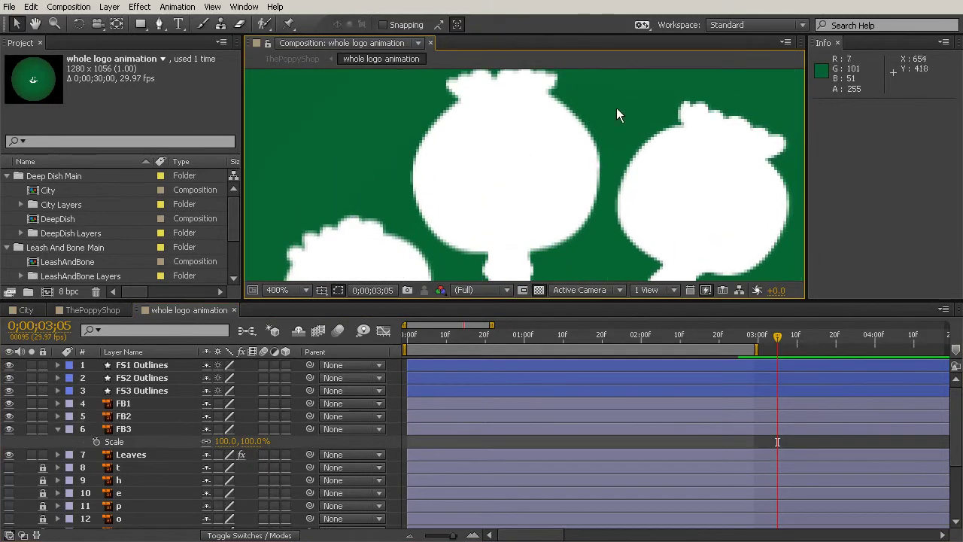
scroll(616, 188, down, 6)
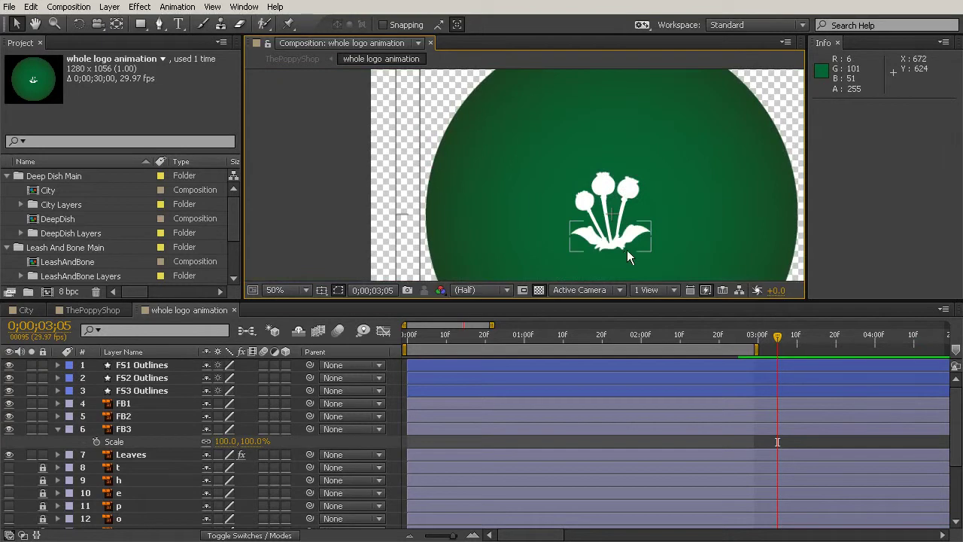
scroll(630, 245, up, 2)
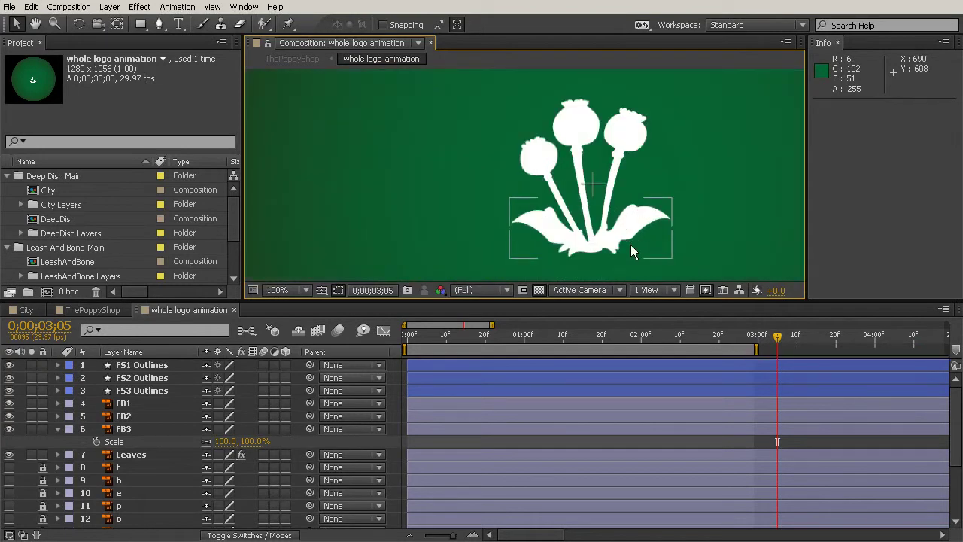
Reveal the keyframes of FS1 Outlines and move the current time to its last Path keyframe at 0;00;02;19
click(133, 405)
drag(787, 339, 691, 440)
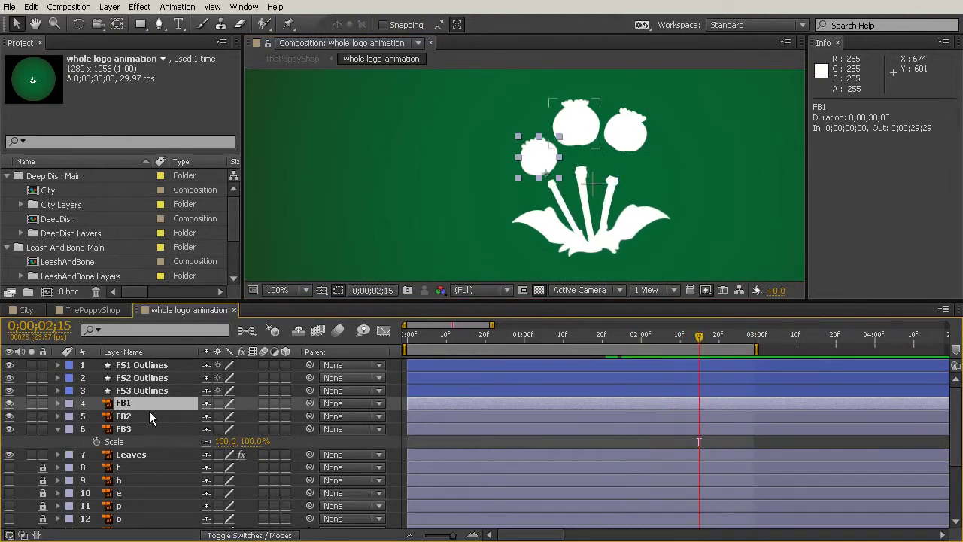
click(150, 366)
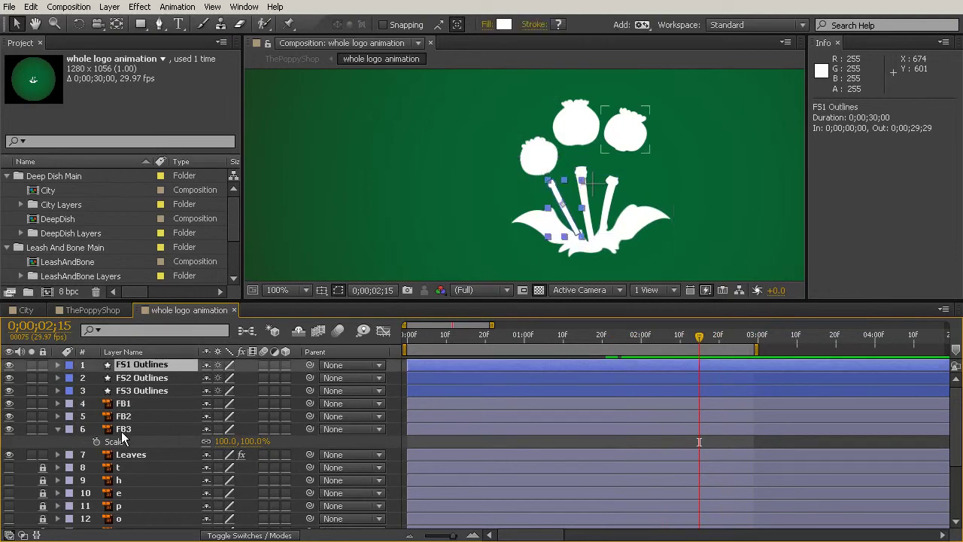
key(u)
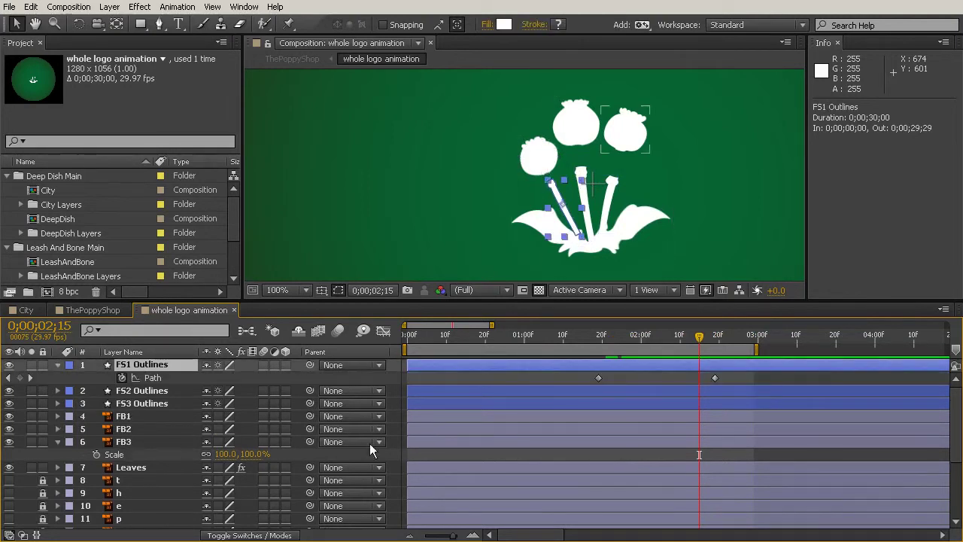
drag(699, 343, 715, 373)
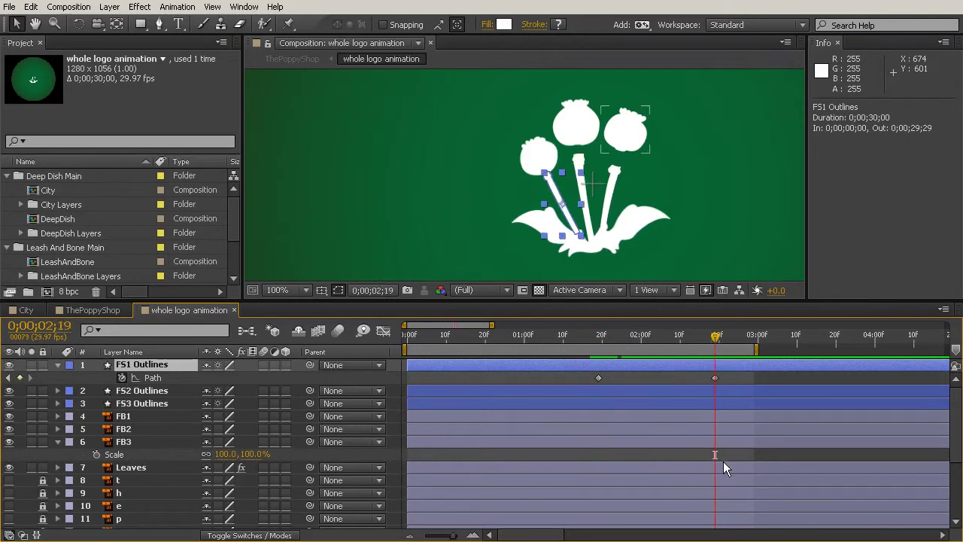
click(728, 440)
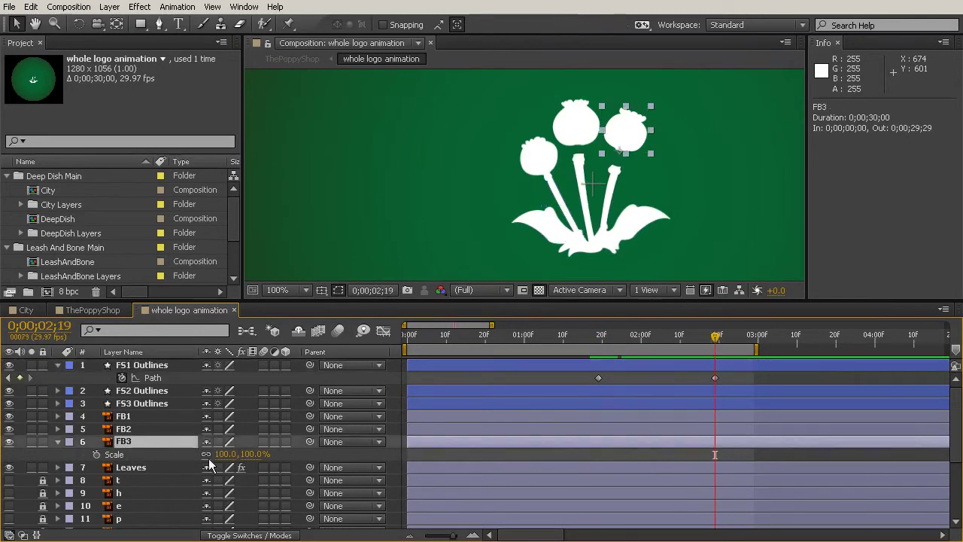
Set FB1's scale to 0% and add a starting Scale keyframe at 0;00;02;19
click(146, 415)
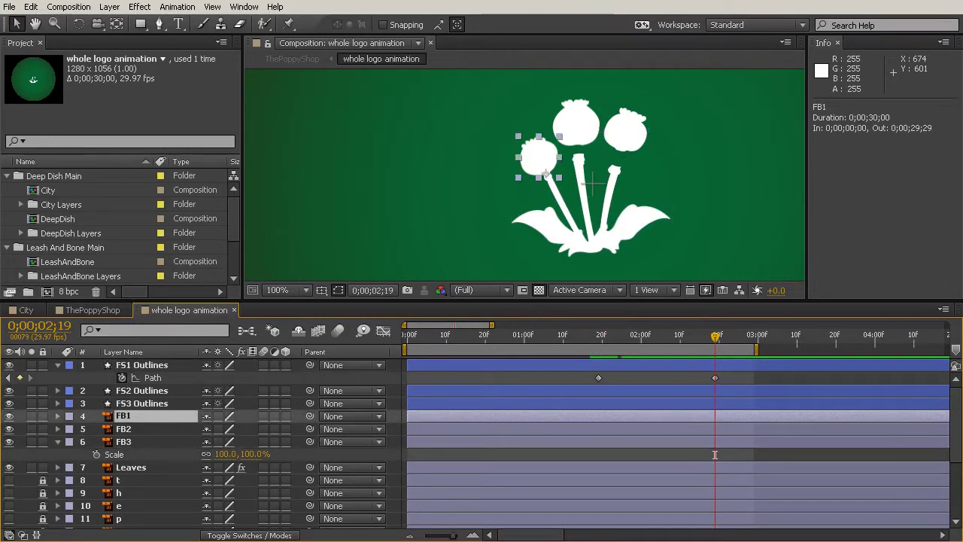
key(s)
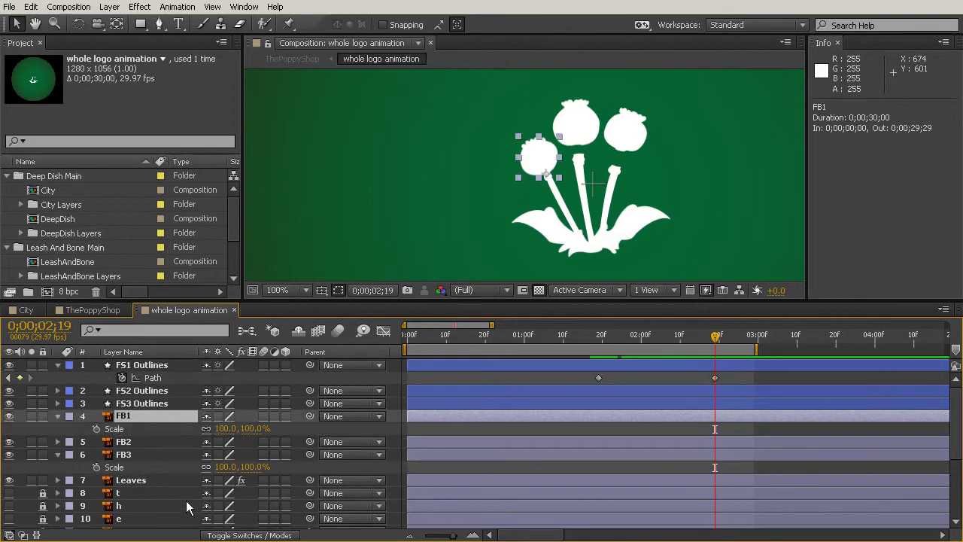
click(226, 428)
text(0)
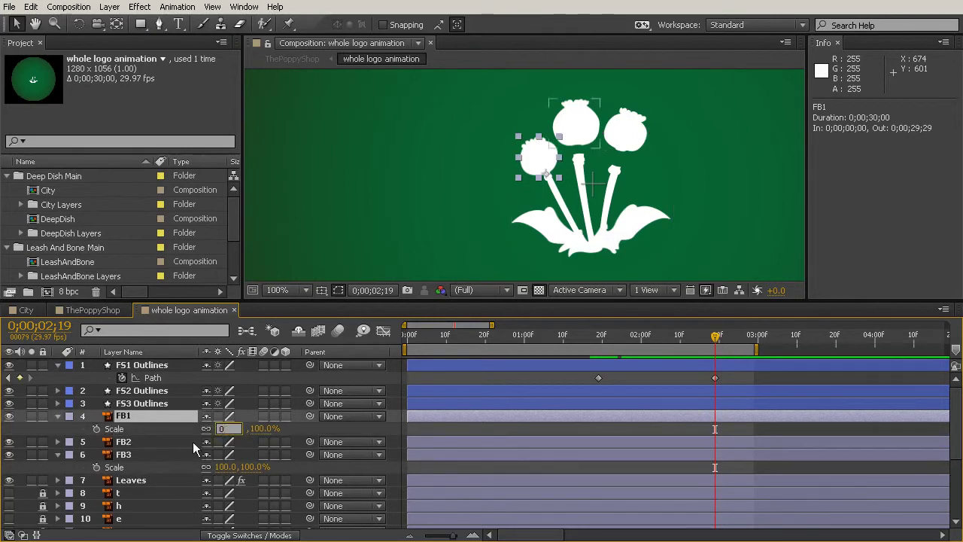
key(Return)
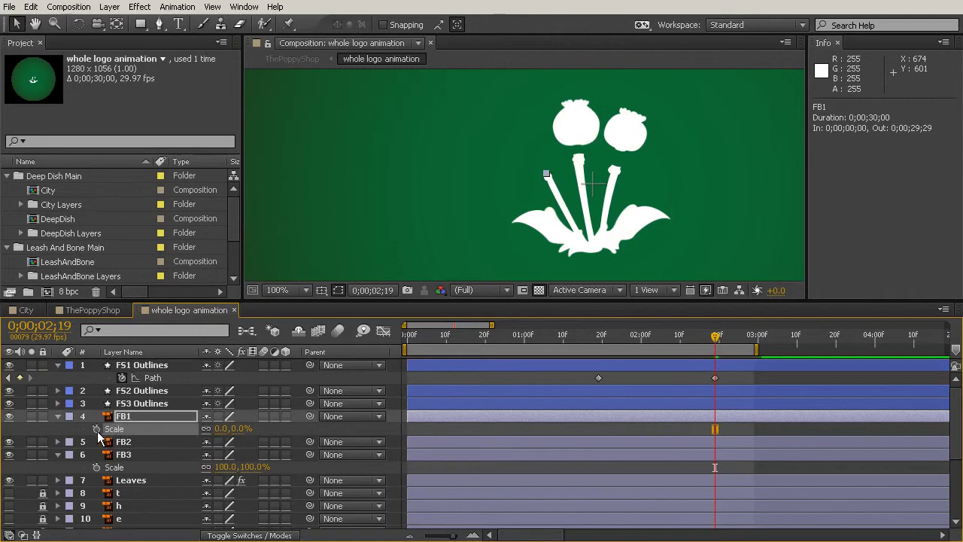
click(96, 429)
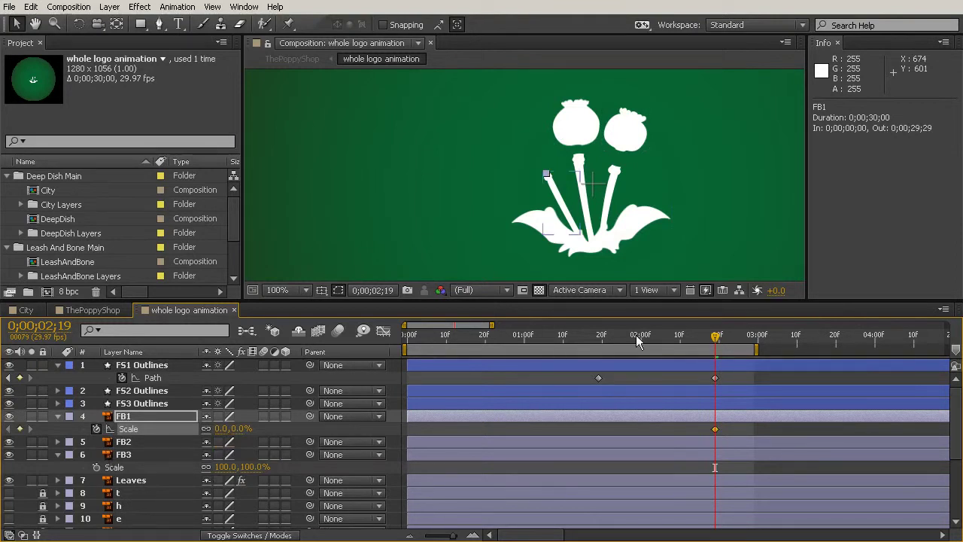
Add a 100% Scale keyframe to FB1 at 0;00;03;09
click(598, 336)
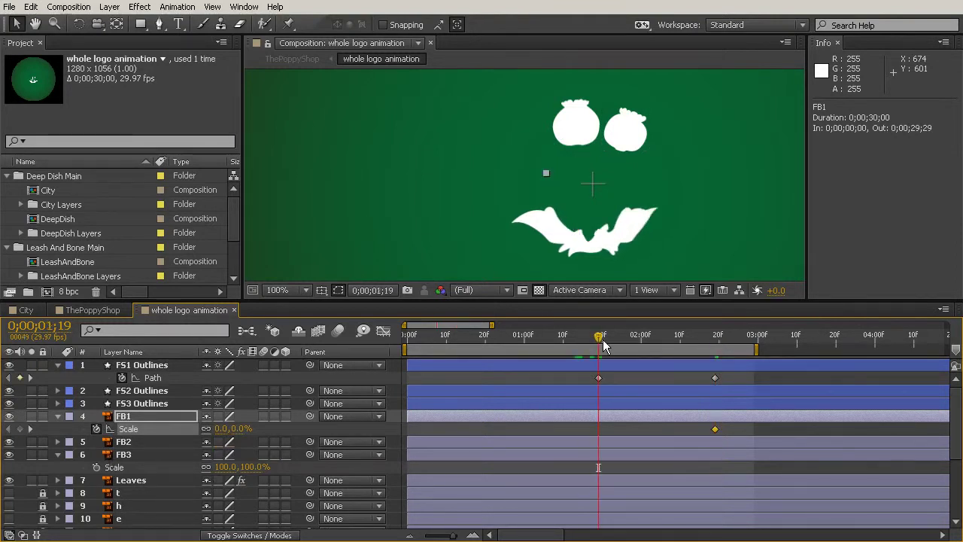
key(space)
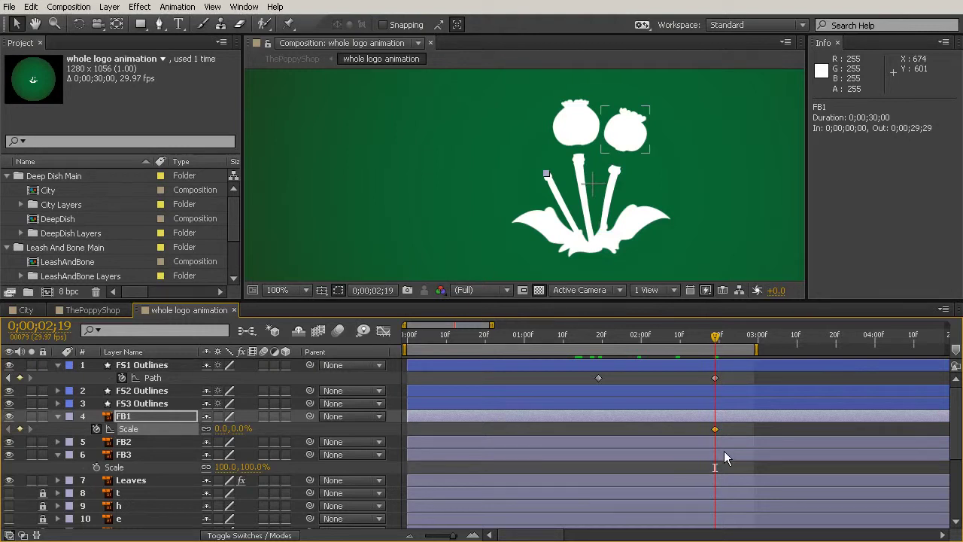
key(space)
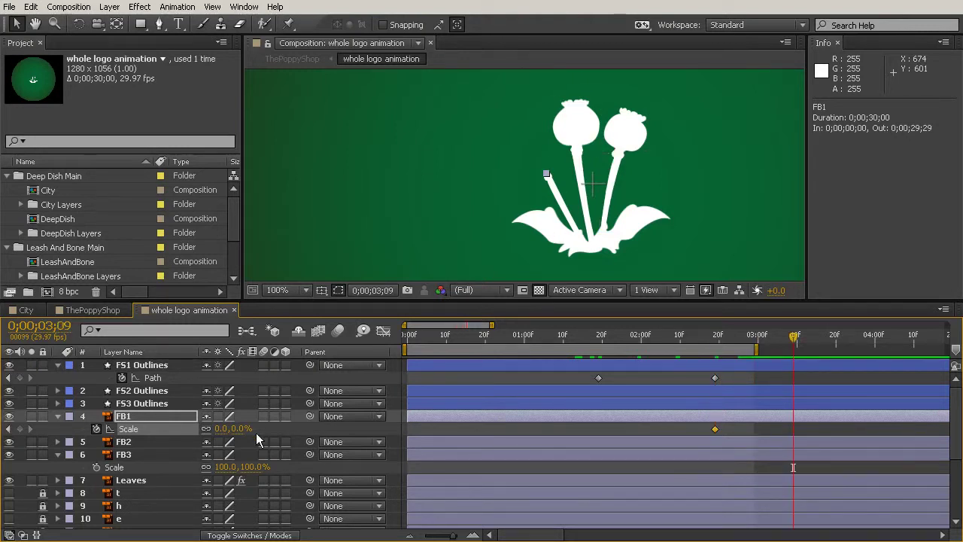
click(222, 429)
text(100)
key(Return)
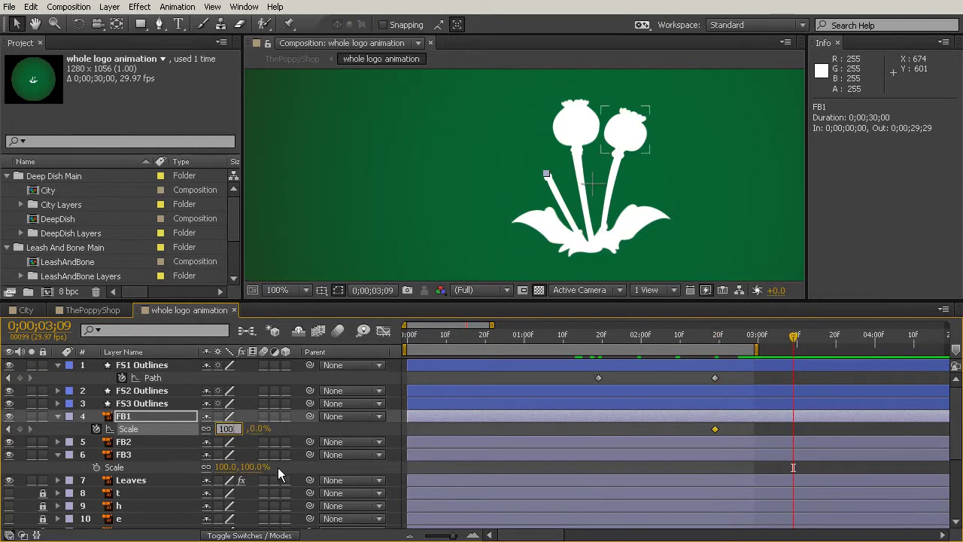
click(443, 432)
Copy both of FB1's Scale keyframes and paste them onto FB2 starting two frames after FB1's first keyframe, at 0;00;02;21
drag(734, 335, 725, 457)
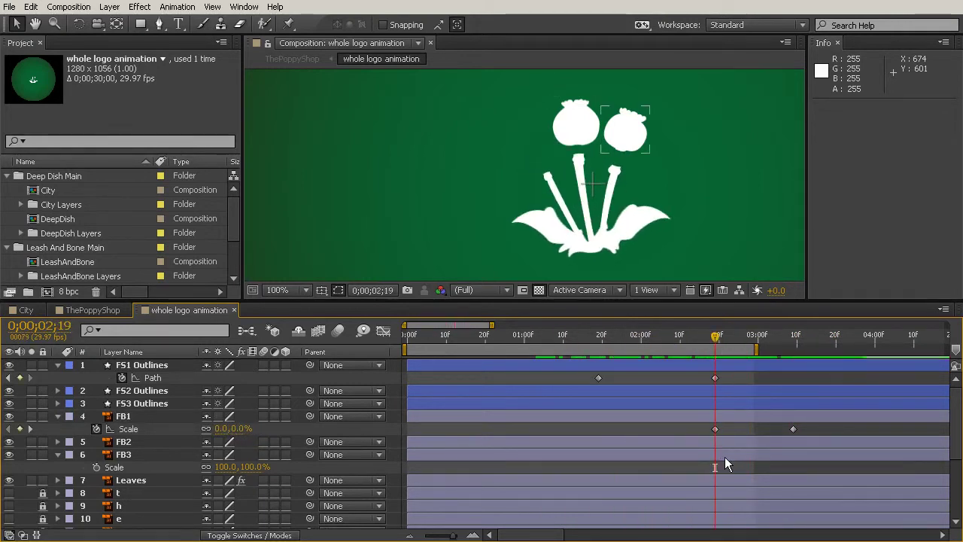
click(698, 415)
click(716, 429)
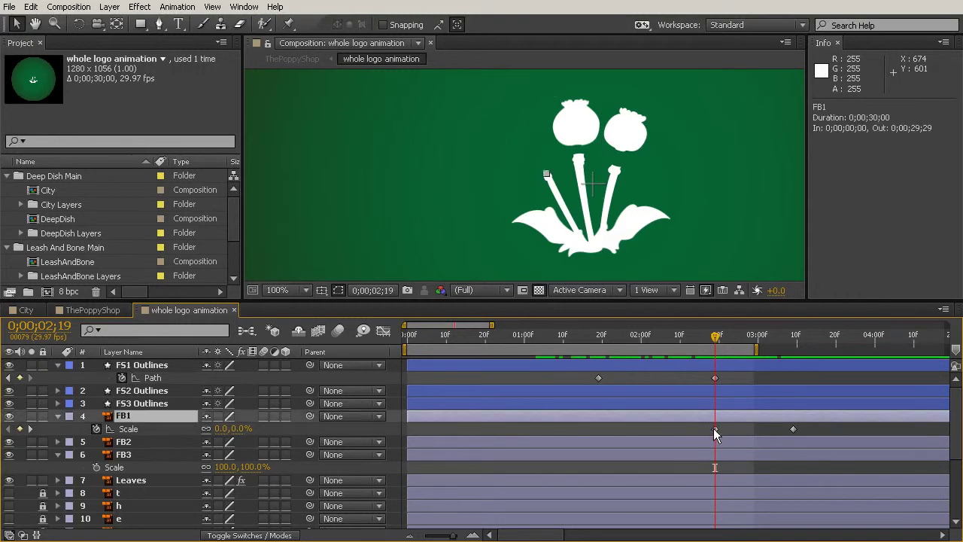
click(715, 429)
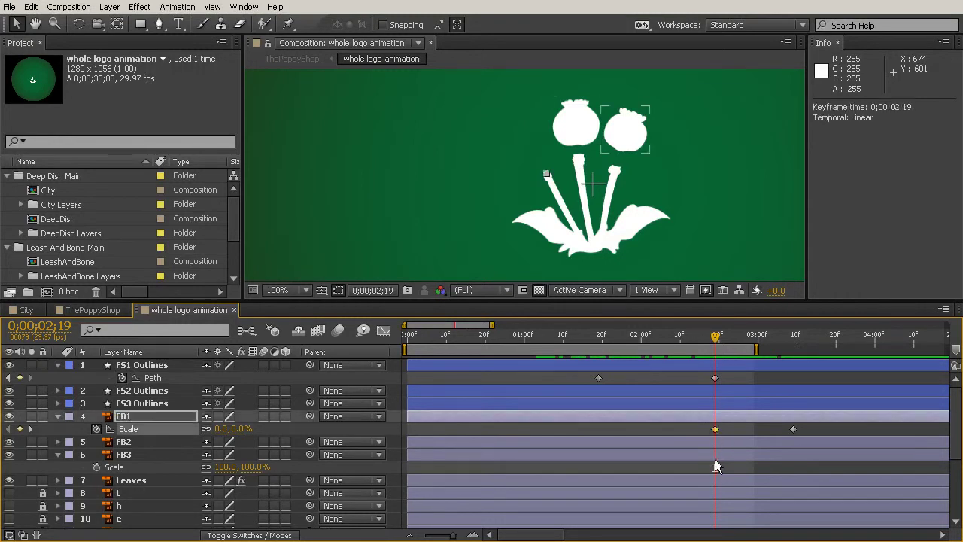
key(Page_Down)
key(Page_Down)
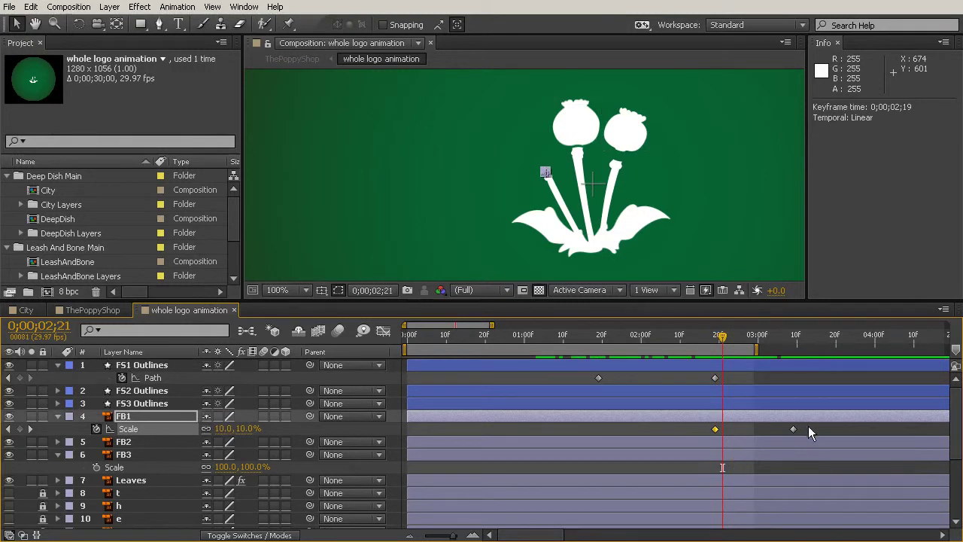
drag(808, 427, 670, 432)
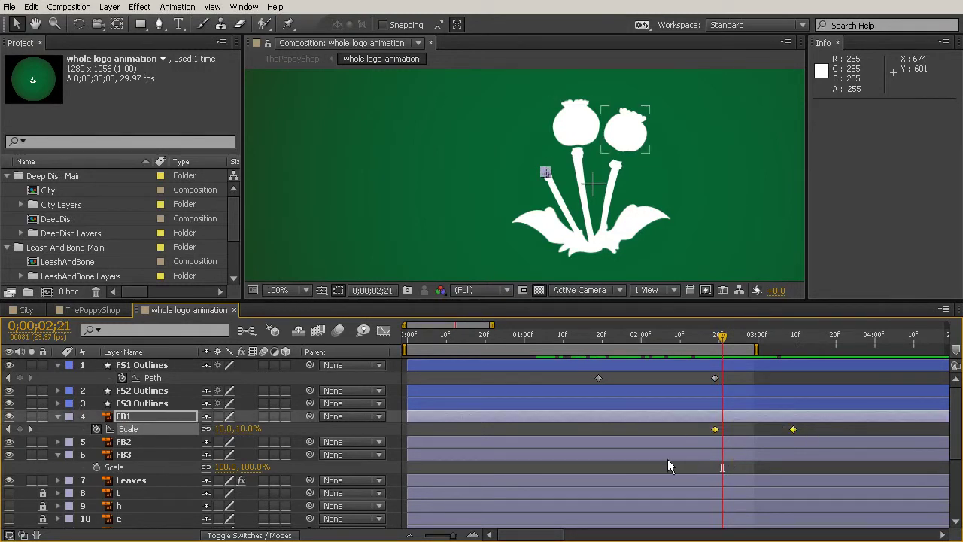
key(ctrl+c)
click(697, 442)
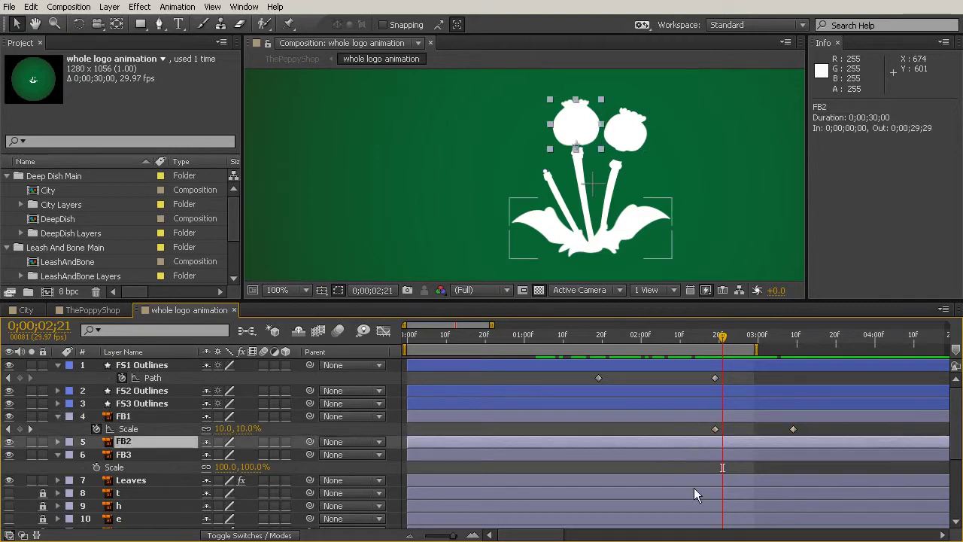
key(ctrl+v)
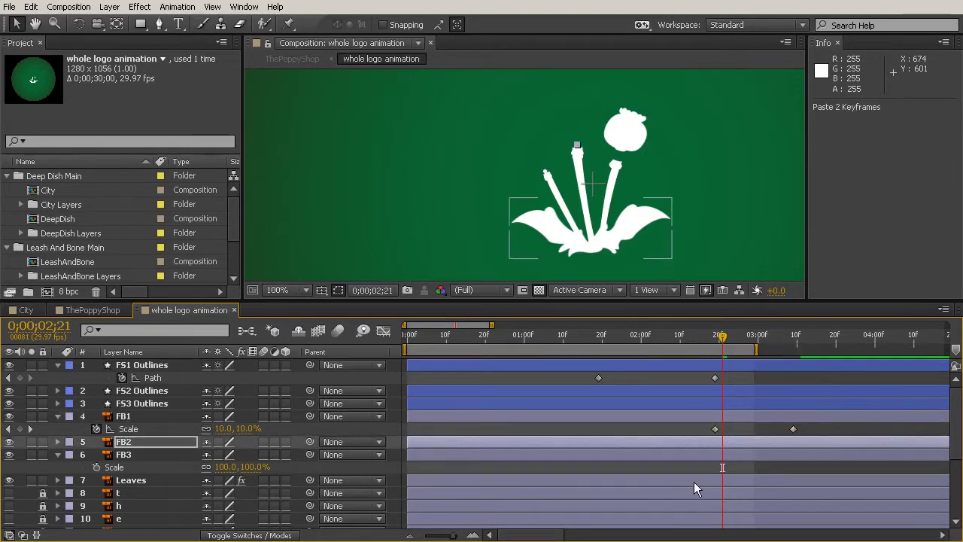
Reveal FB2's pasted Scale keyframes and paste the same pair onto FB3 starting two frames further along, at 0;00;02;23
key(u)
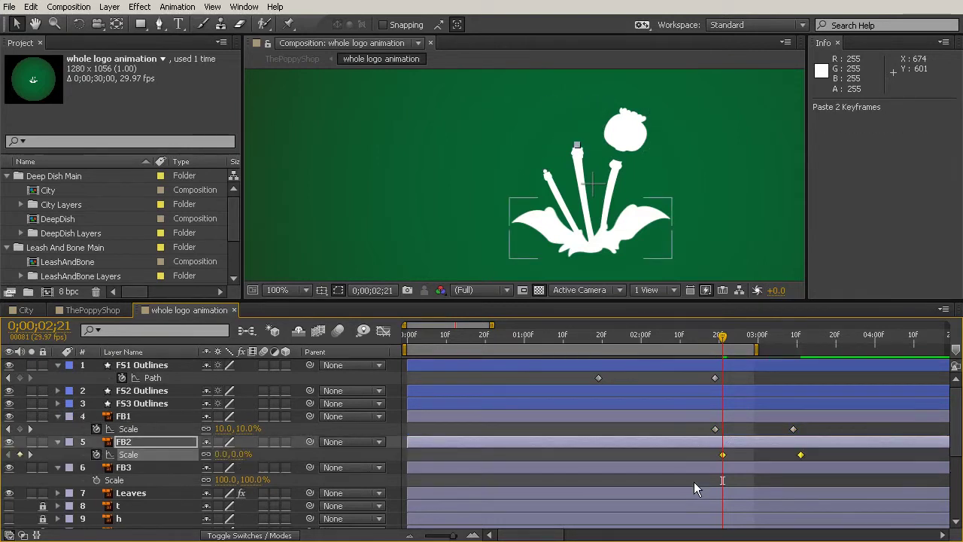
key(Page_Down)
key(Page_Down)
click(737, 472)
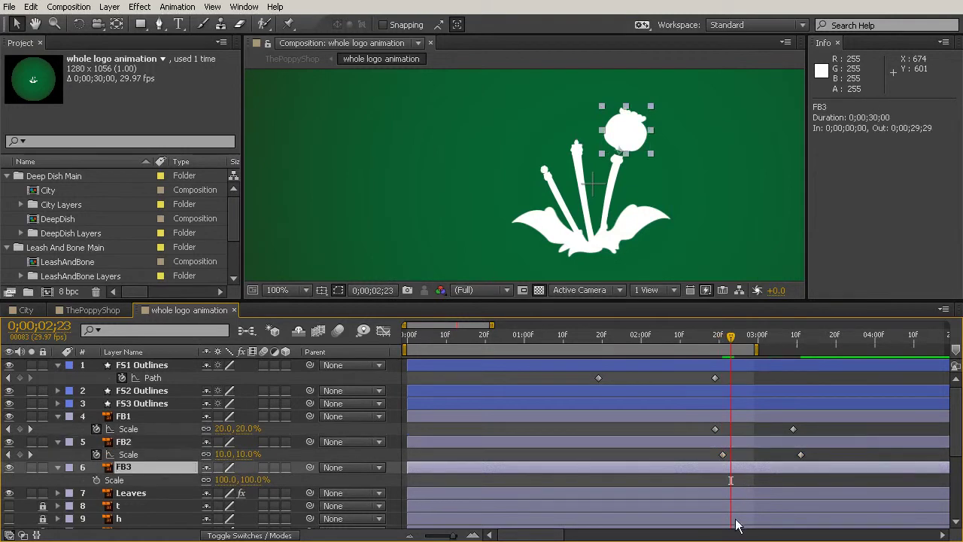
key(ctrl+v)
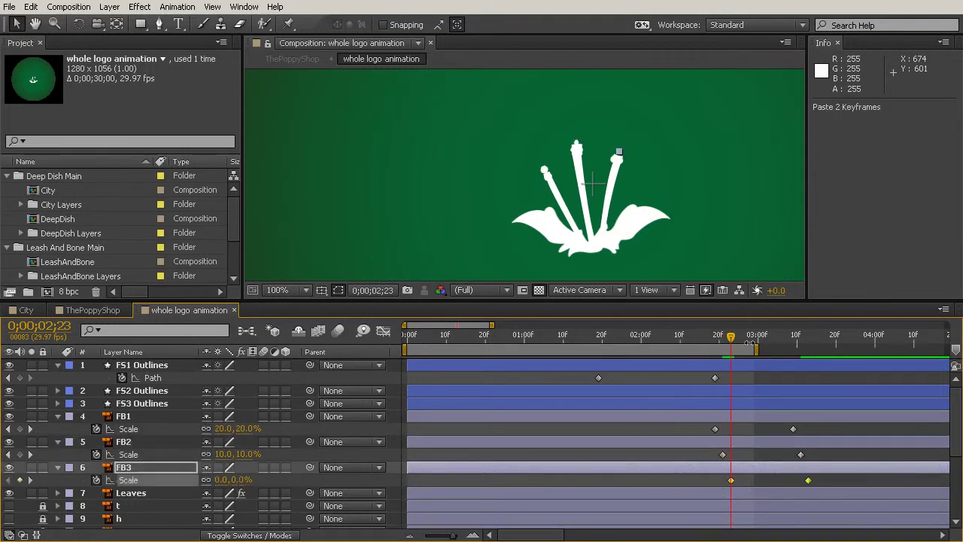
Move the current time to 0;00;03;26 and extend the end of the work area to that frame
drag(709, 336, 858, 386)
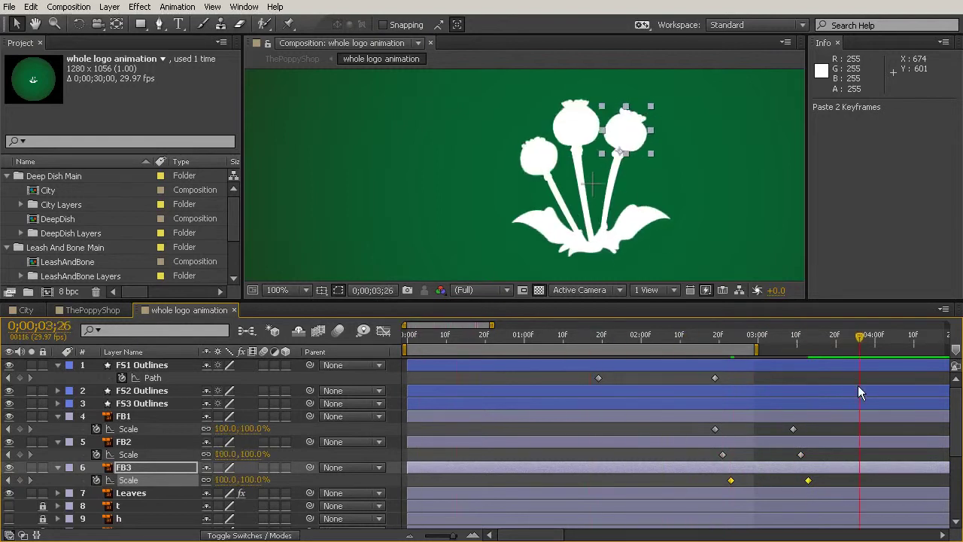
drag(757, 348, 870, 358)
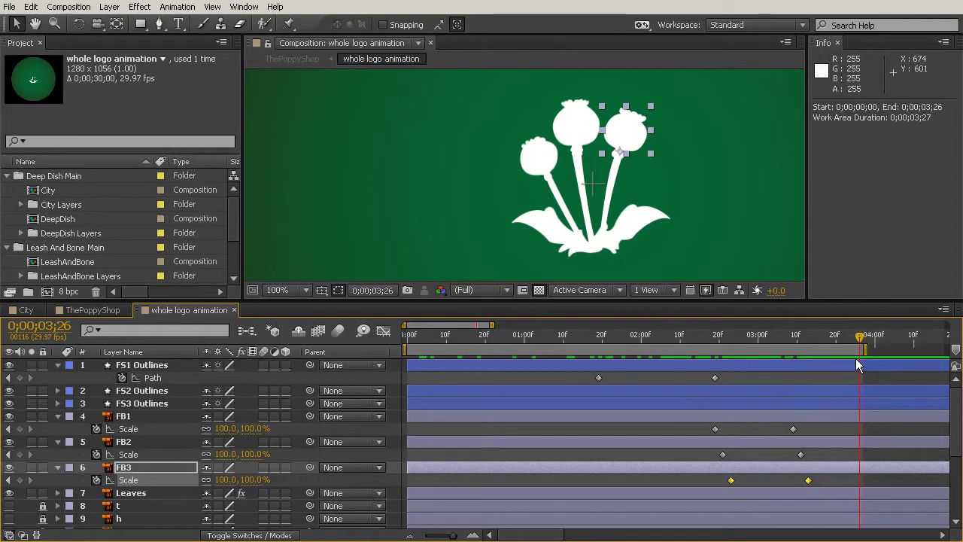
Play a RAM preview of the work area and scrub through the stem growth and flower head scaling to check their timing
key(KP_0)
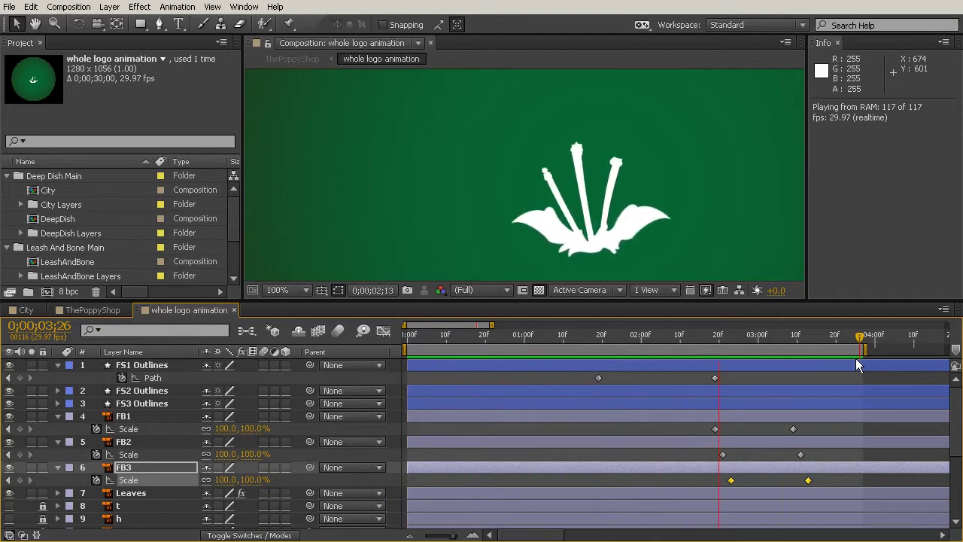
key(space)
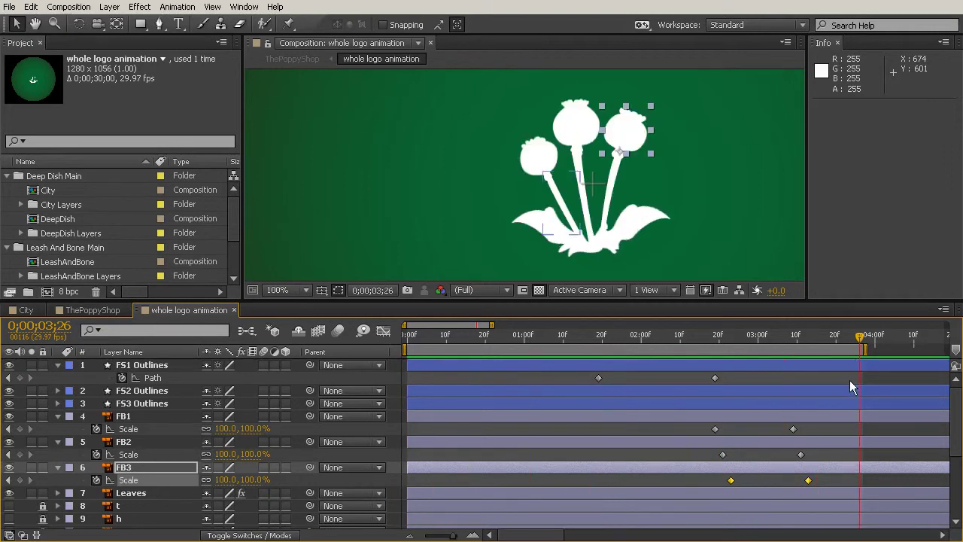
drag(602, 338, 571, 390)
drag(493, 392, 823, 404)
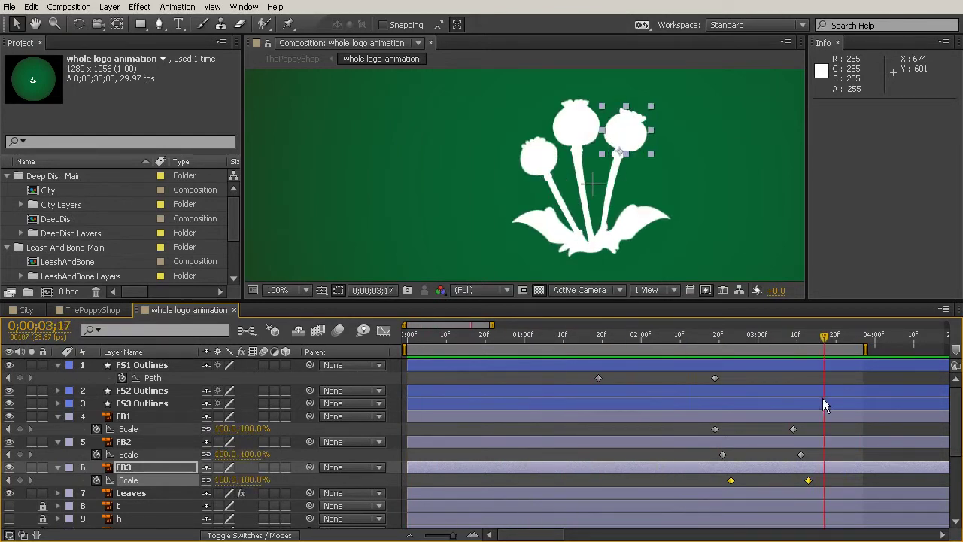